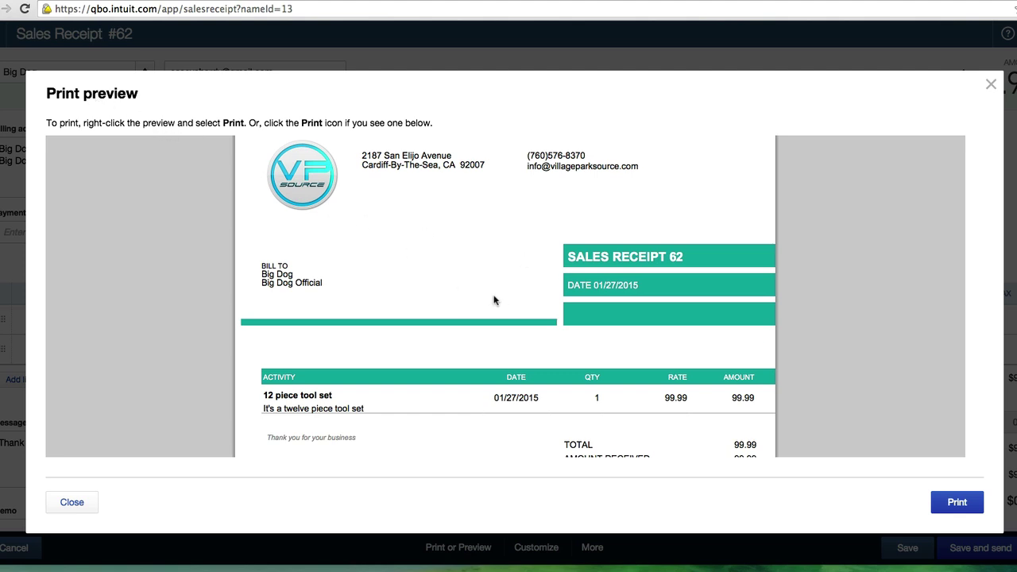
- Close the print preview of Sales Receipt #62
click(991, 86)
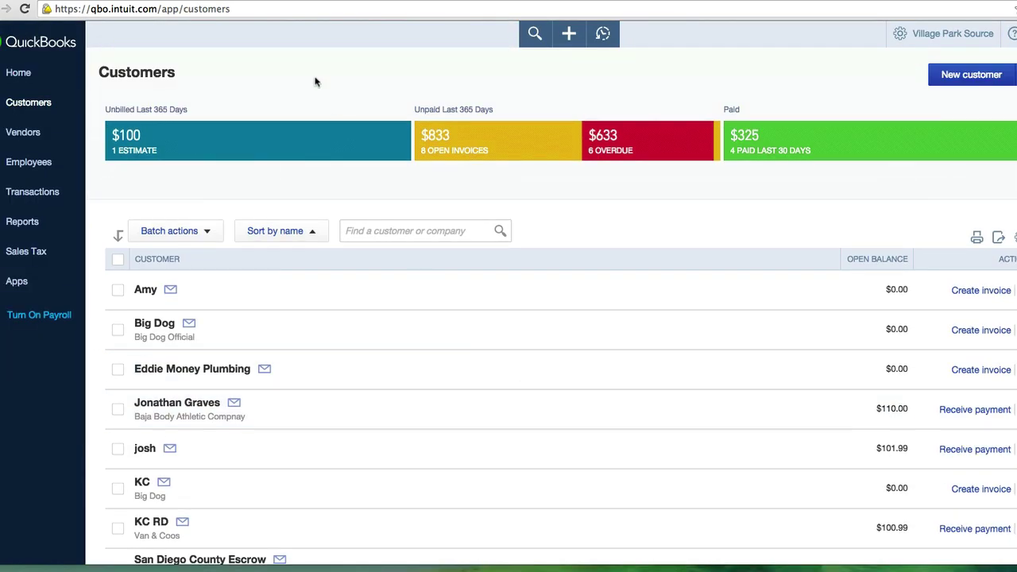
- Go to the Home dashboard and open Custom Form Styles from the gear menu
click(13, 81)
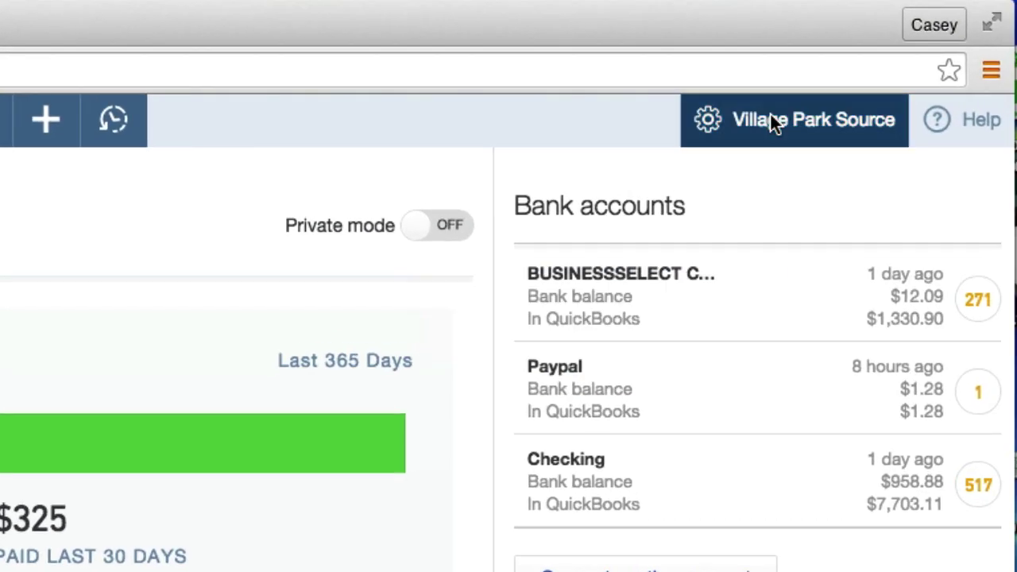
click(770, 119)
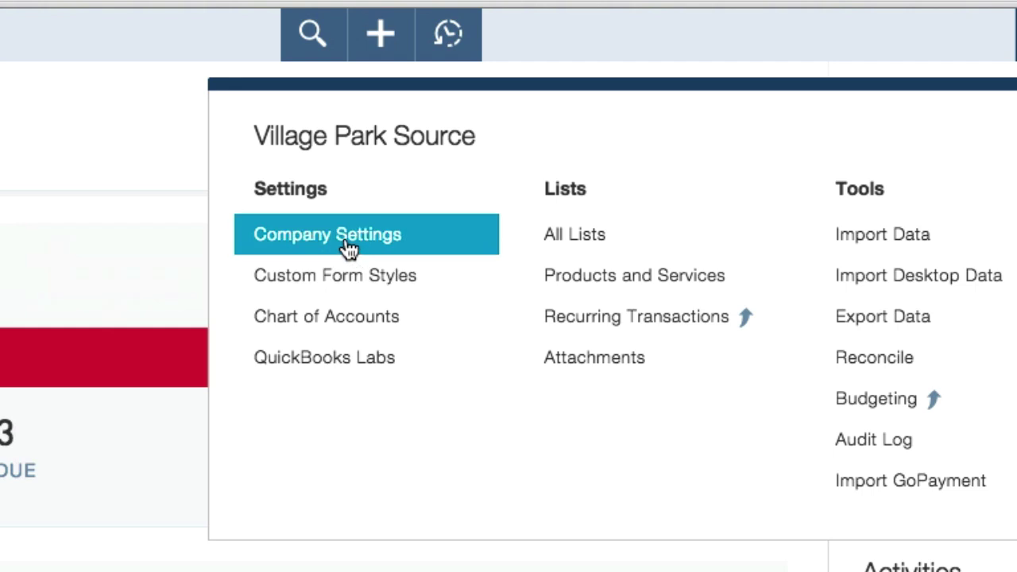
click(327, 287)
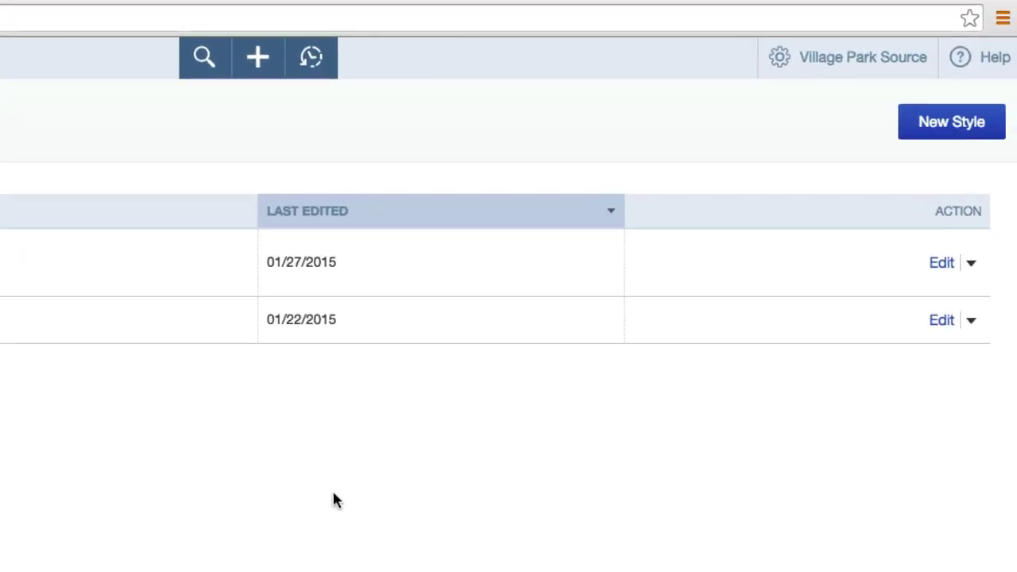
- Start a new style, compare the Airy, Modern, Fresh, Friendly and Bold layouts, and choose Airy
click(945, 127)
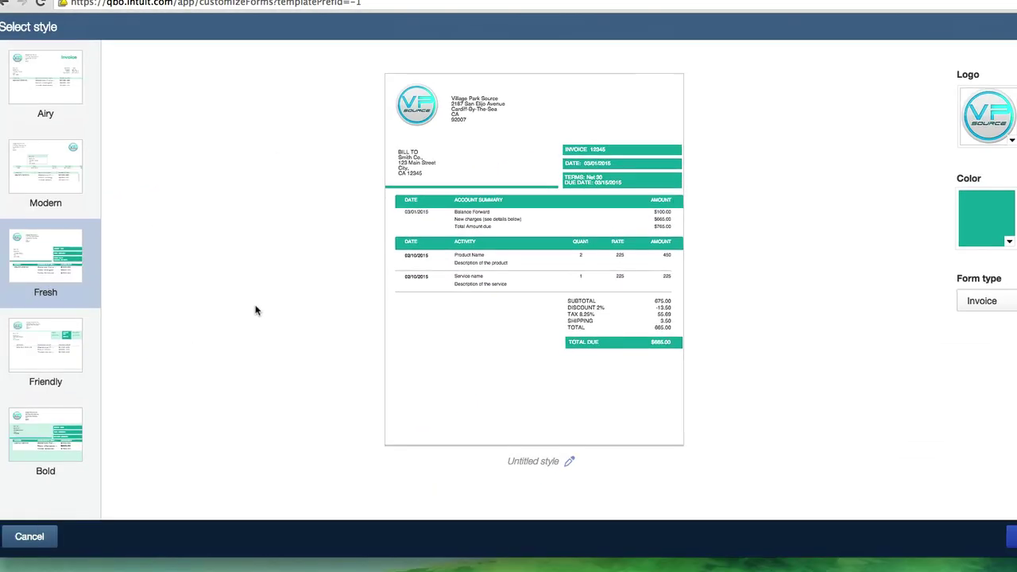
click(51, 86)
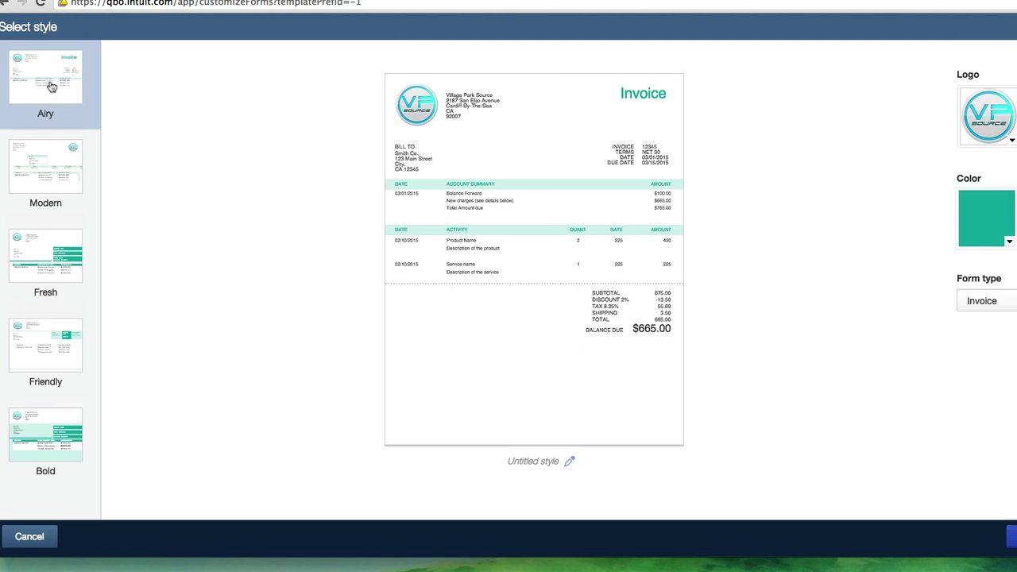
click(51, 170)
click(41, 267)
click(35, 359)
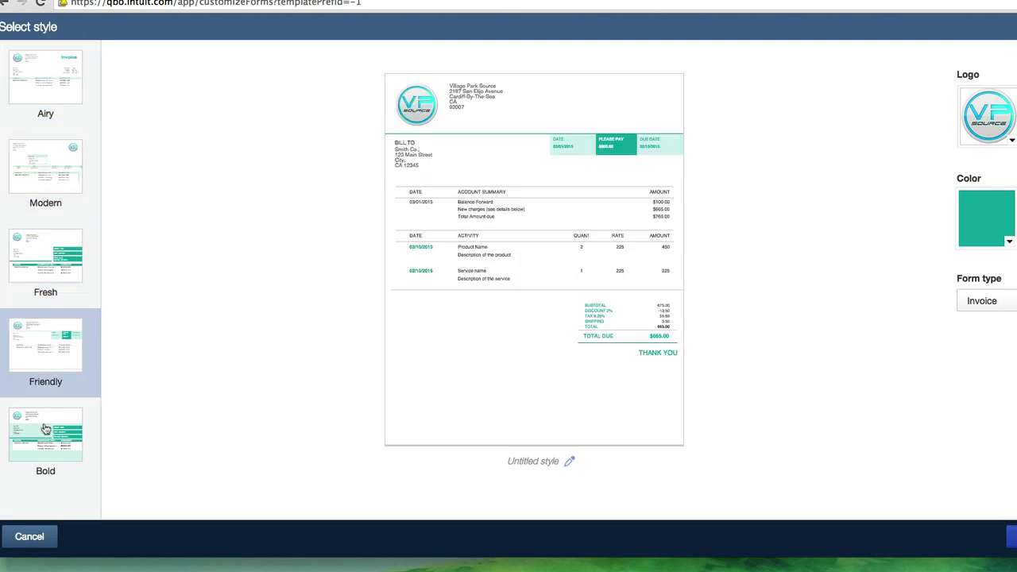
click(45, 427)
click(48, 355)
click(45, 266)
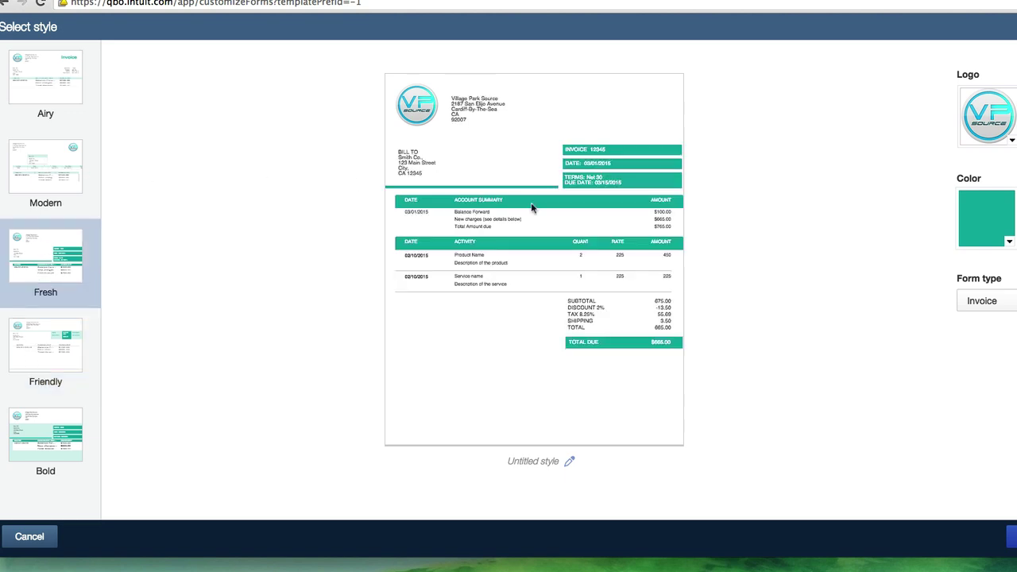
click(62, 175)
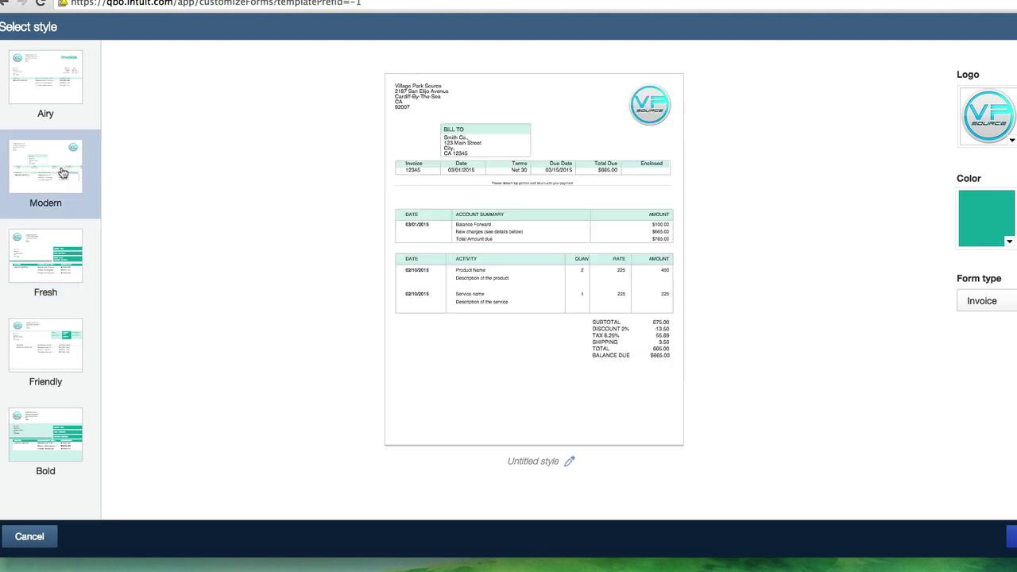
click(52, 97)
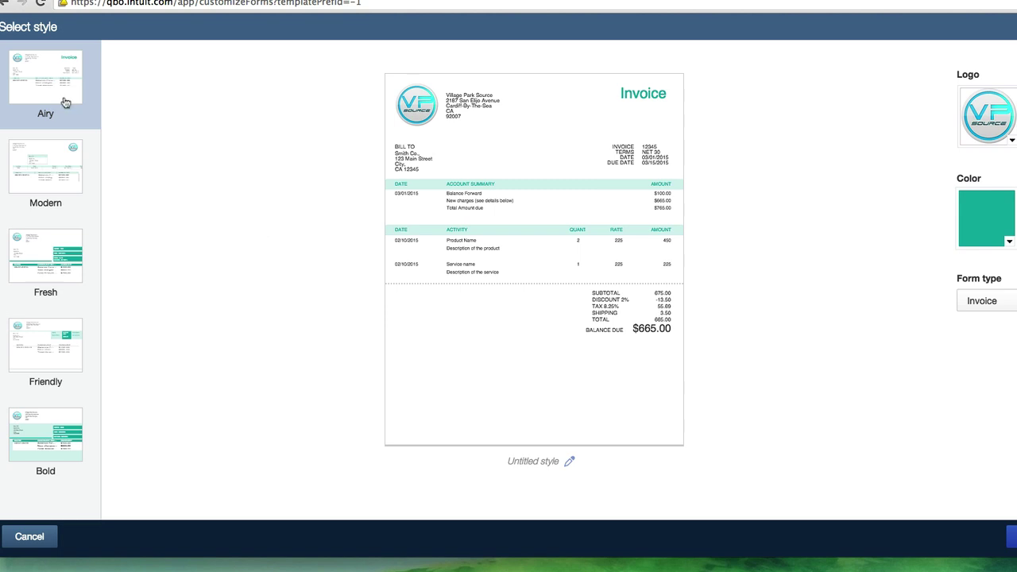
click(535, 462)
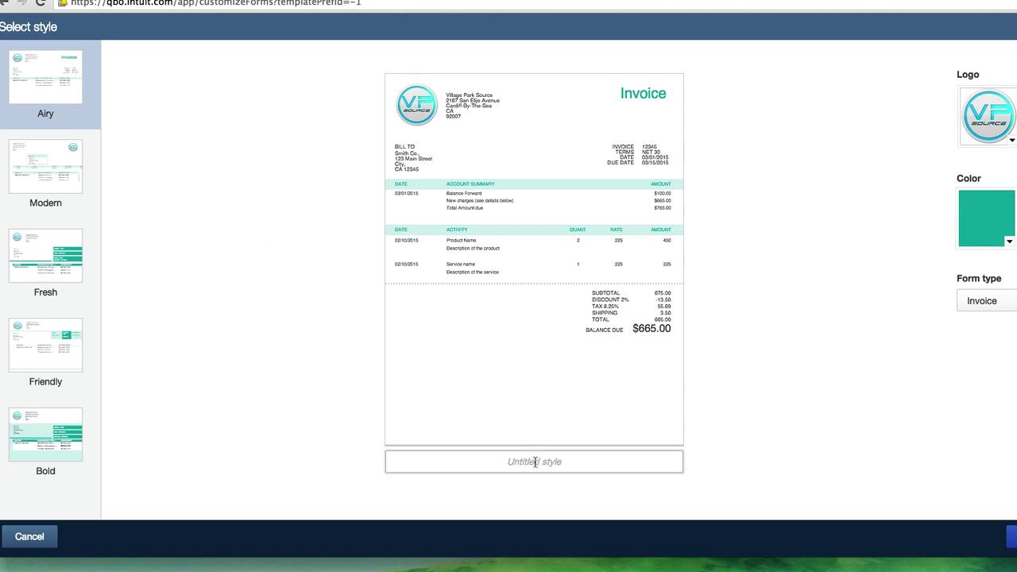
- Name the style 'Airy 1' and try light green, orange and maroon accent colours
text(Airy 1)
click(744, 318)
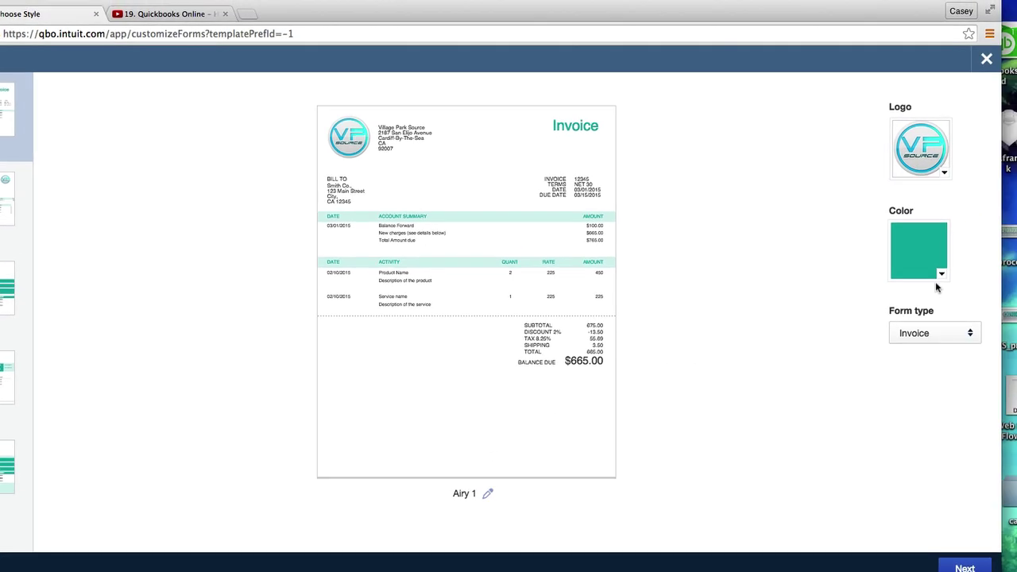
click(942, 276)
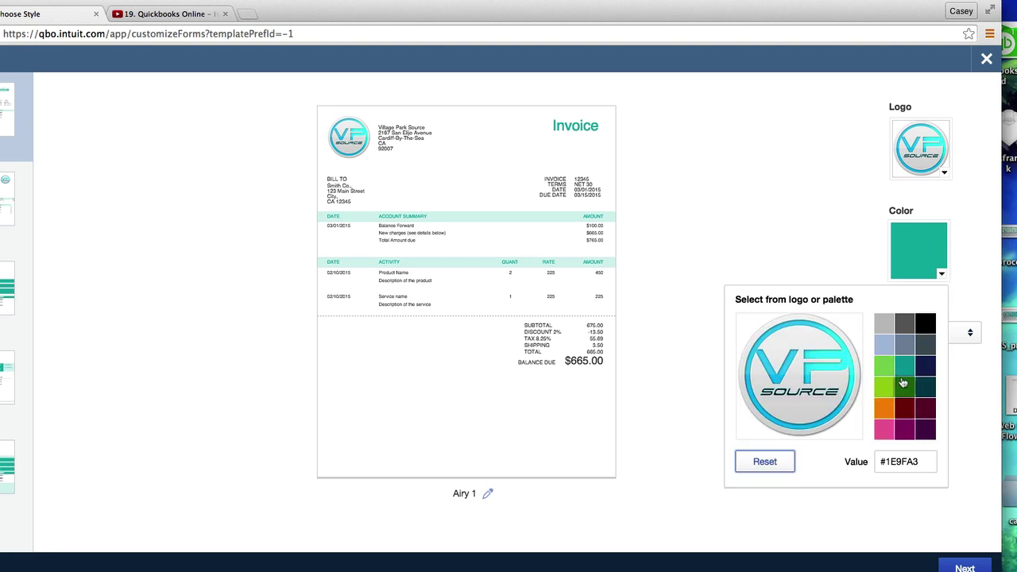
click(887, 367)
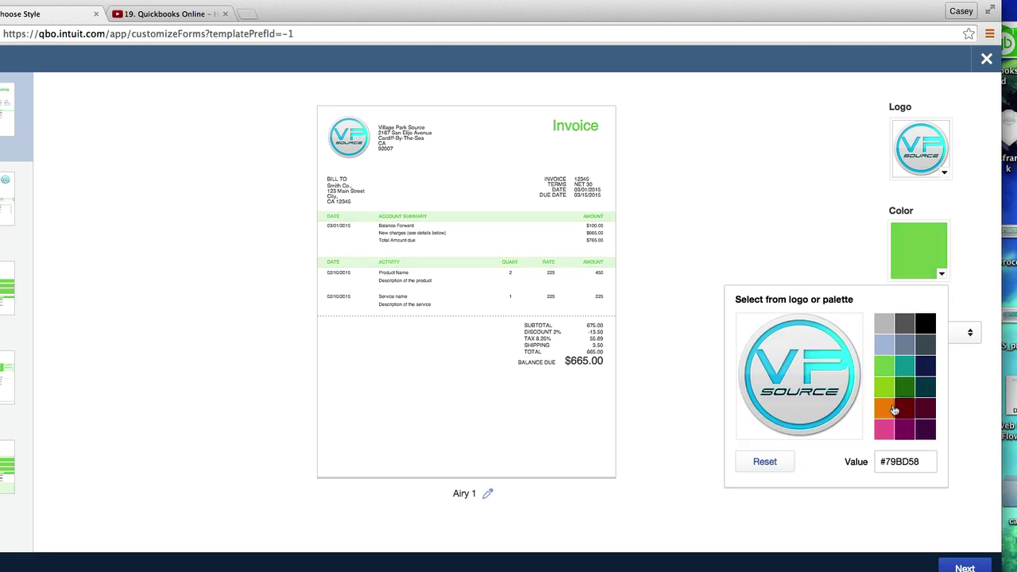
click(895, 410)
click(926, 408)
- Try accent colour #FF4800, revert to teal, and set the form type to Sales Receipt
drag(924, 460, 793, 458)
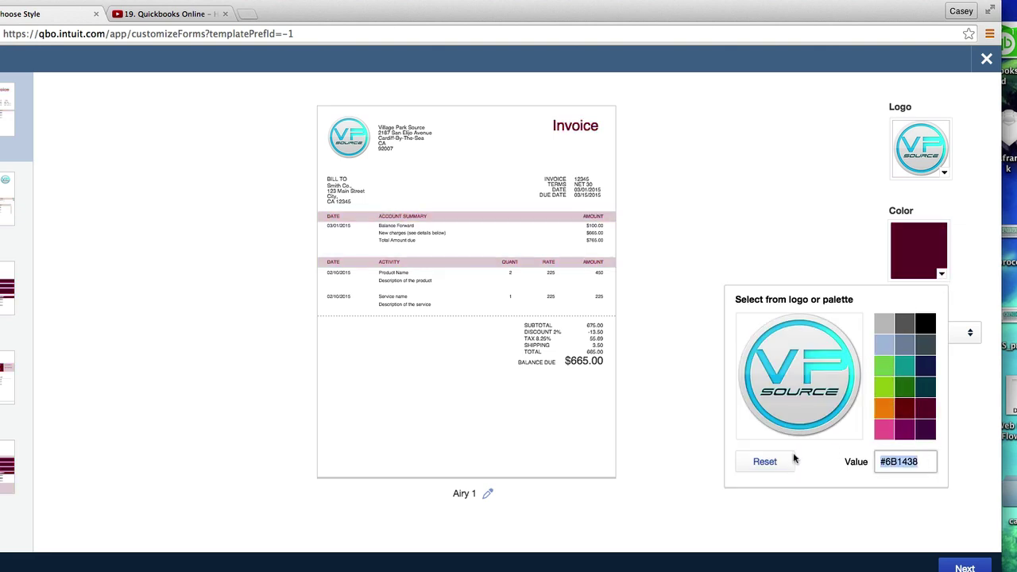
text(#FF4)
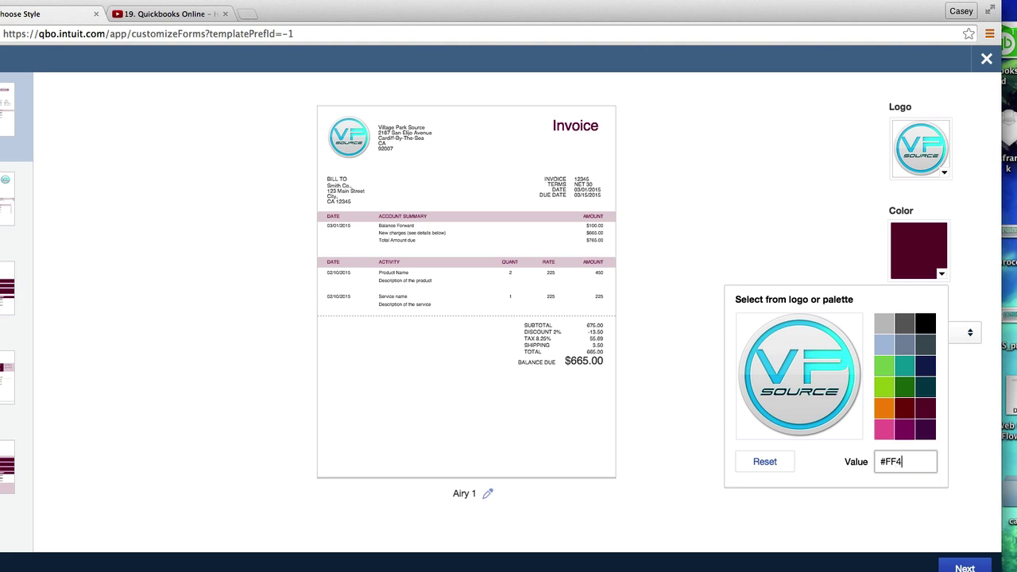
text(800)
click(677, 264)
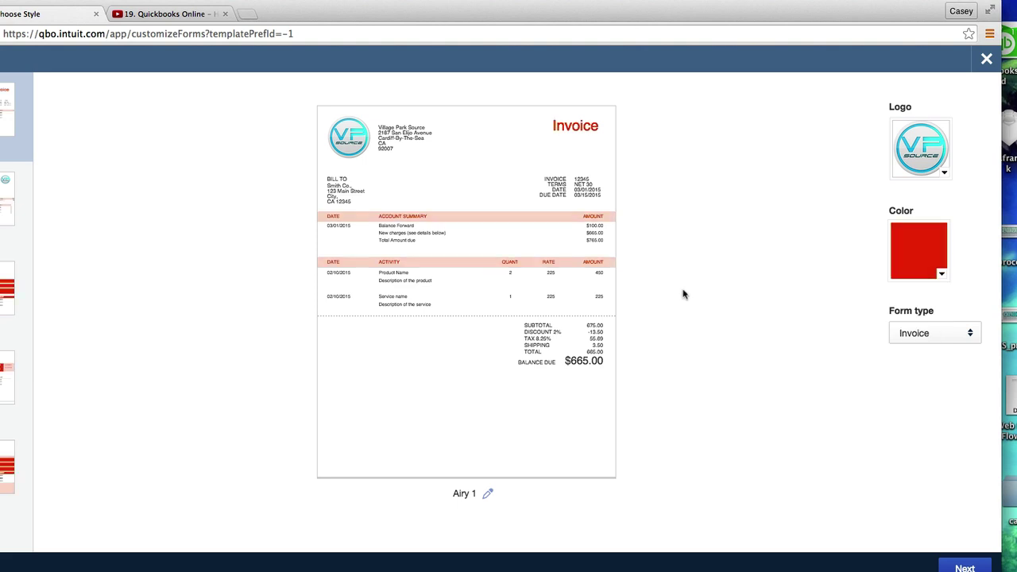
click(943, 275)
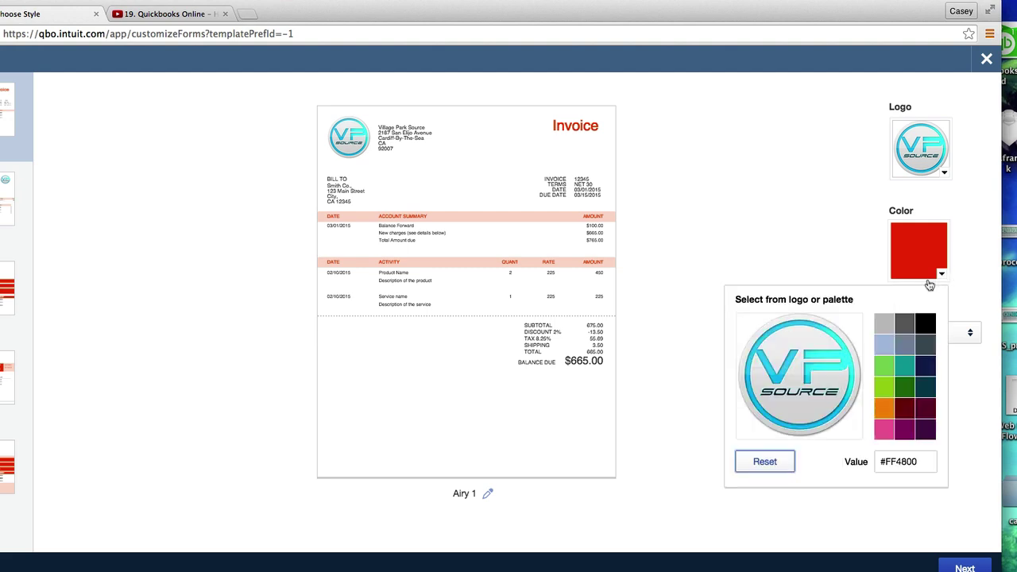
click(905, 365)
click(702, 272)
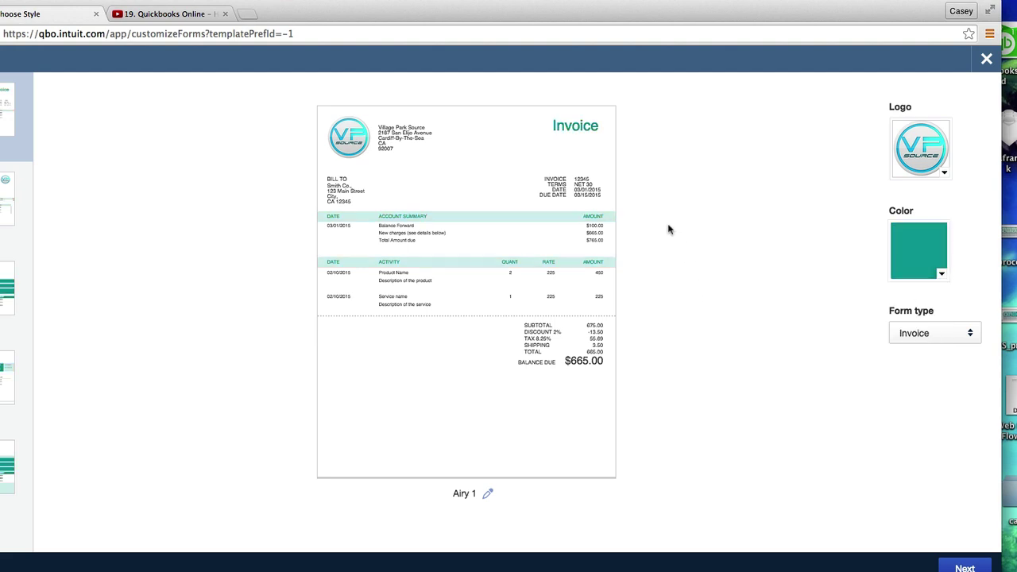
click(969, 333)
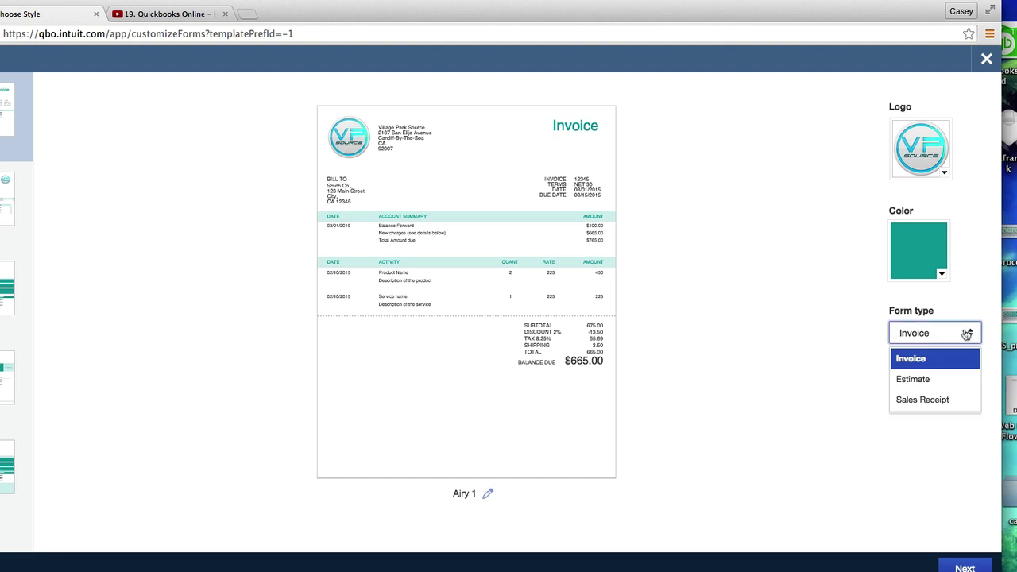
click(913, 402)
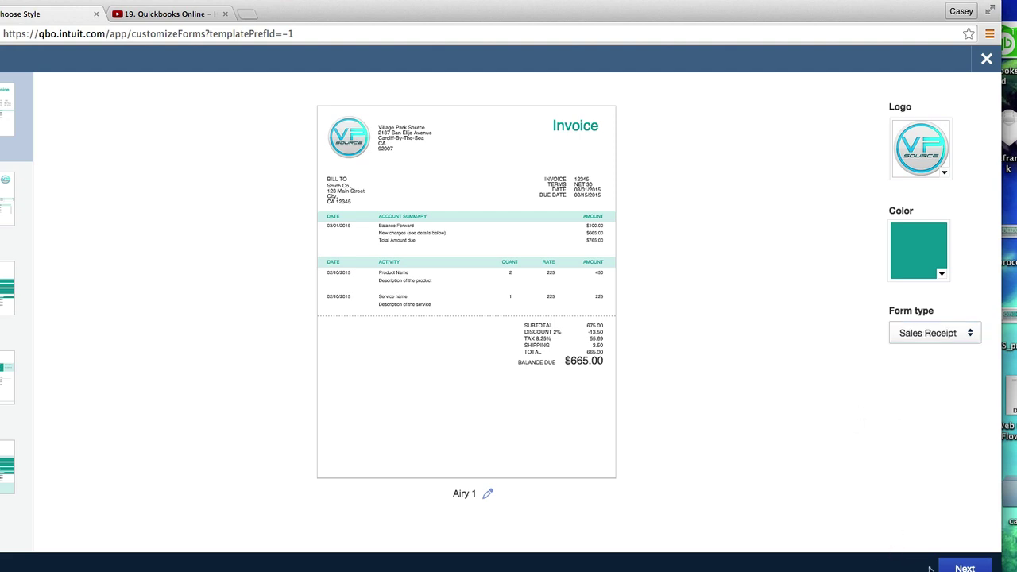
- Keep Helvetica font, letterhead paper off and account summary shown, then save Airy 1
click(958, 568)
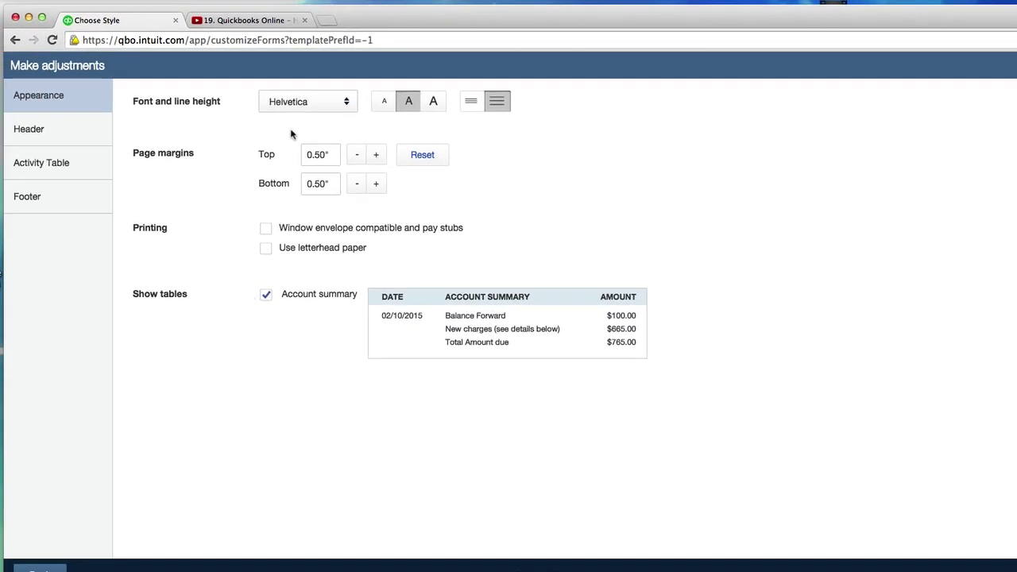
click(346, 102)
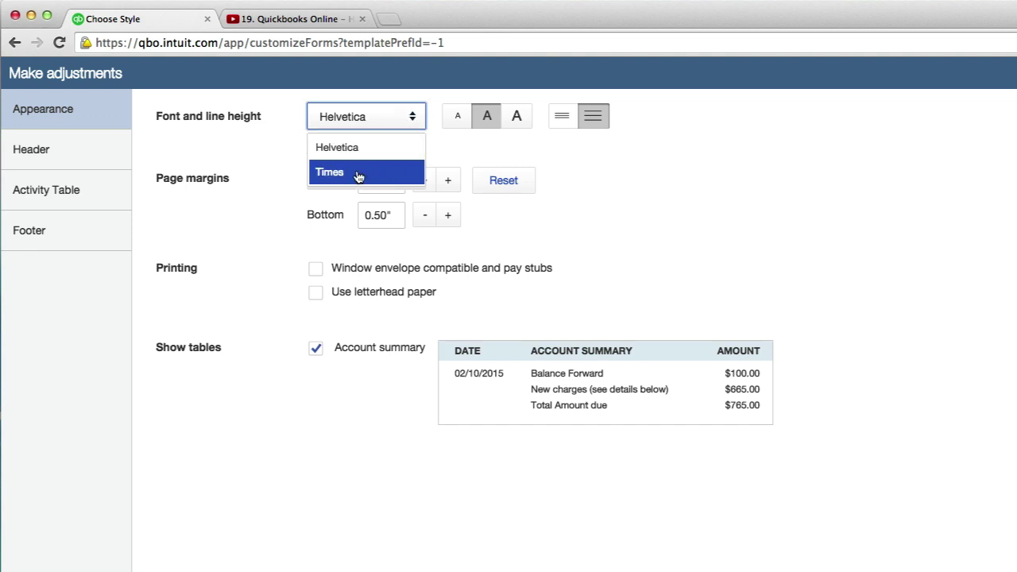
click(370, 151)
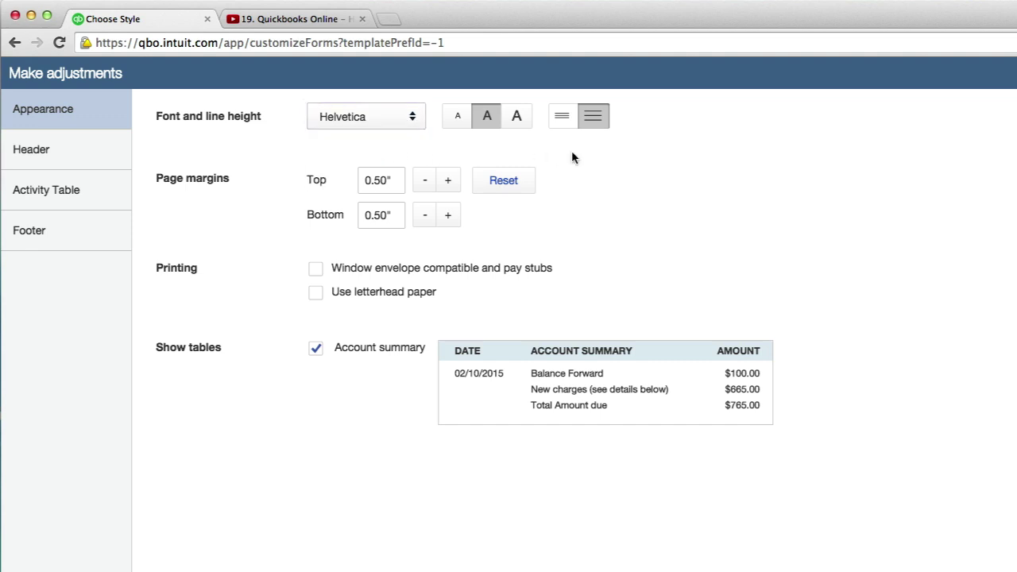
click(369, 181)
click(315, 292)
click(315, 267)
click(315, 348)
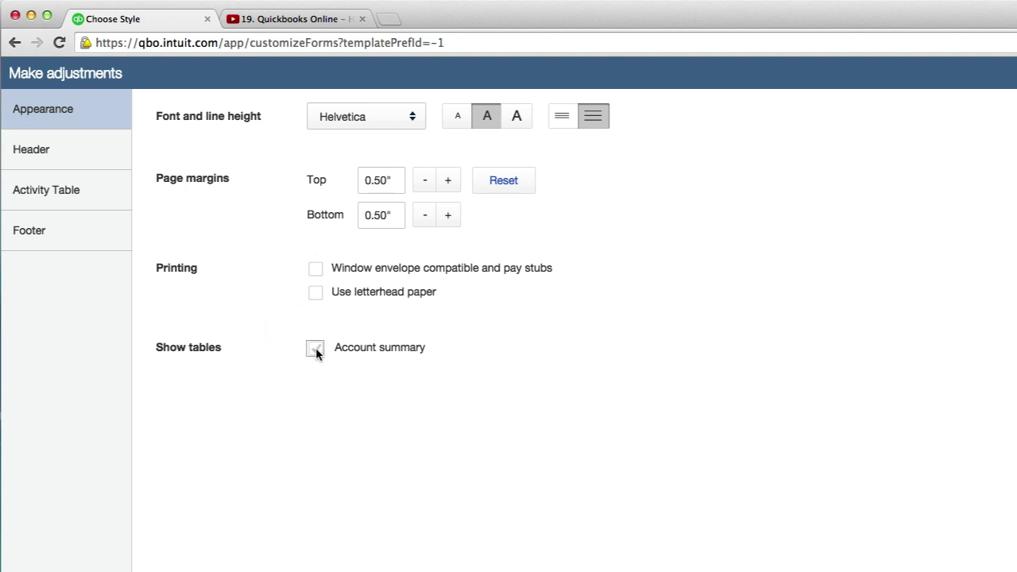
click(316, 348)
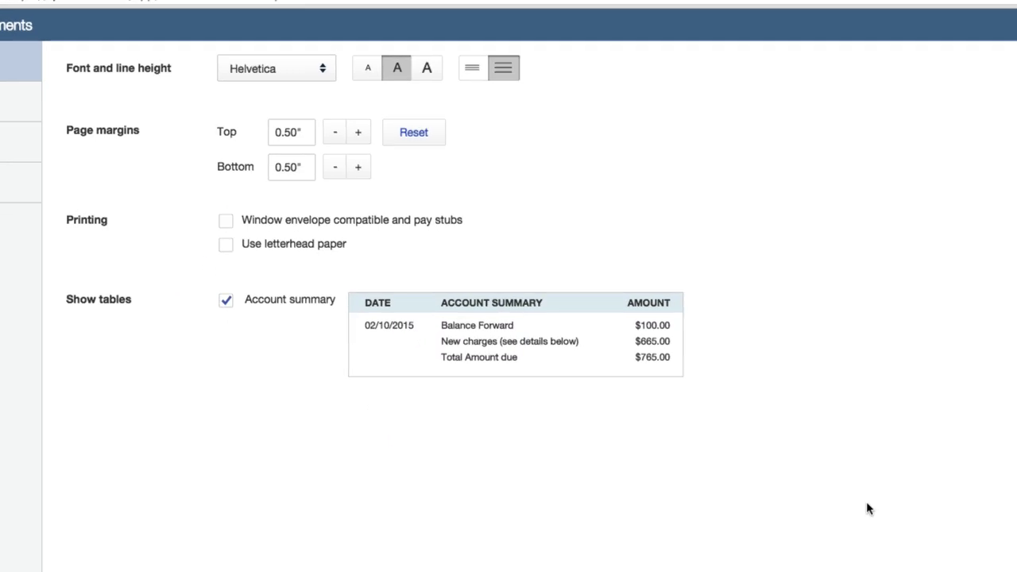
click(945, 524)
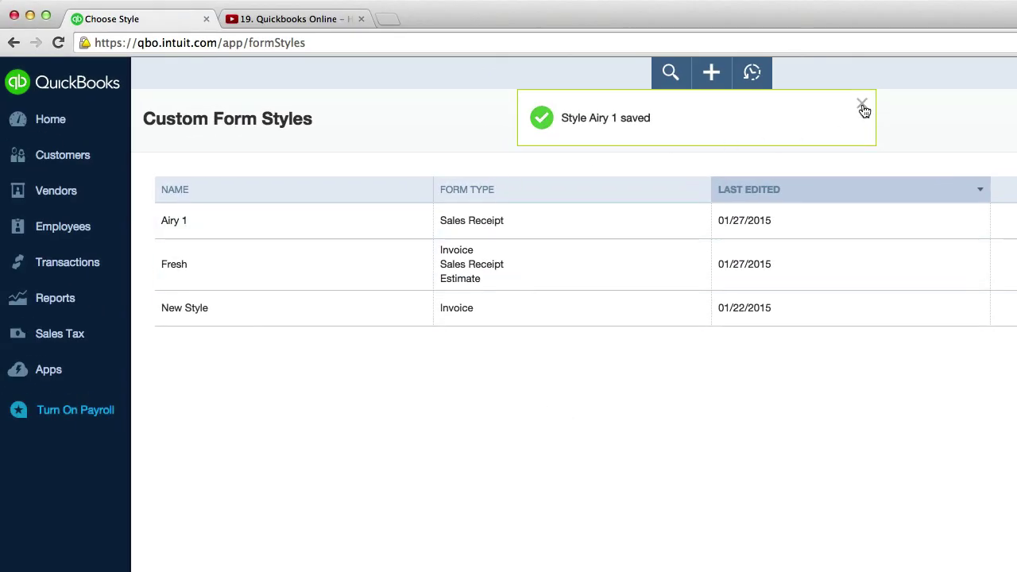
- Dismiss the 'Style Airy 1 saved' banner and go to the Customers list
click(862, 106)
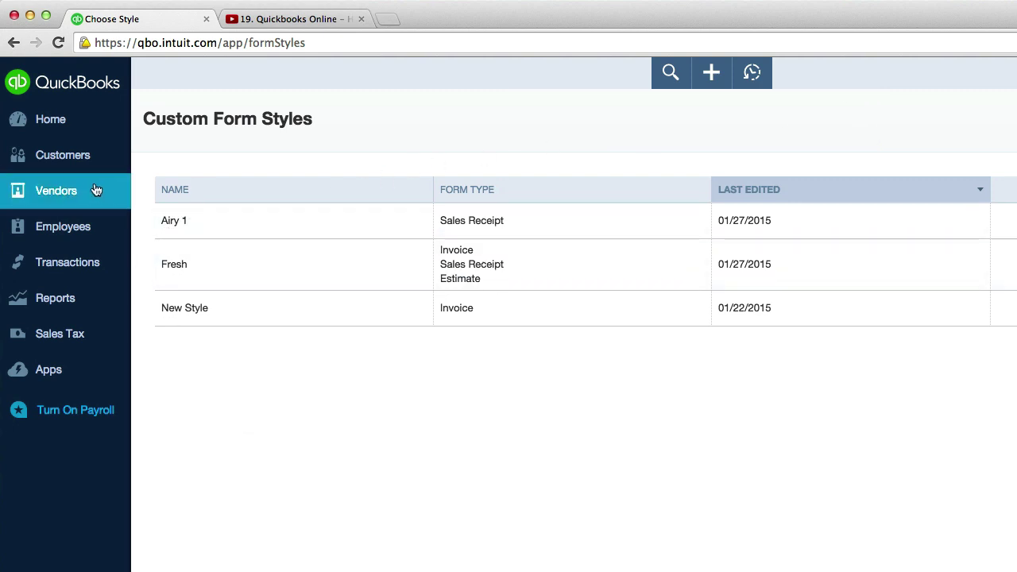
click(78, 154)
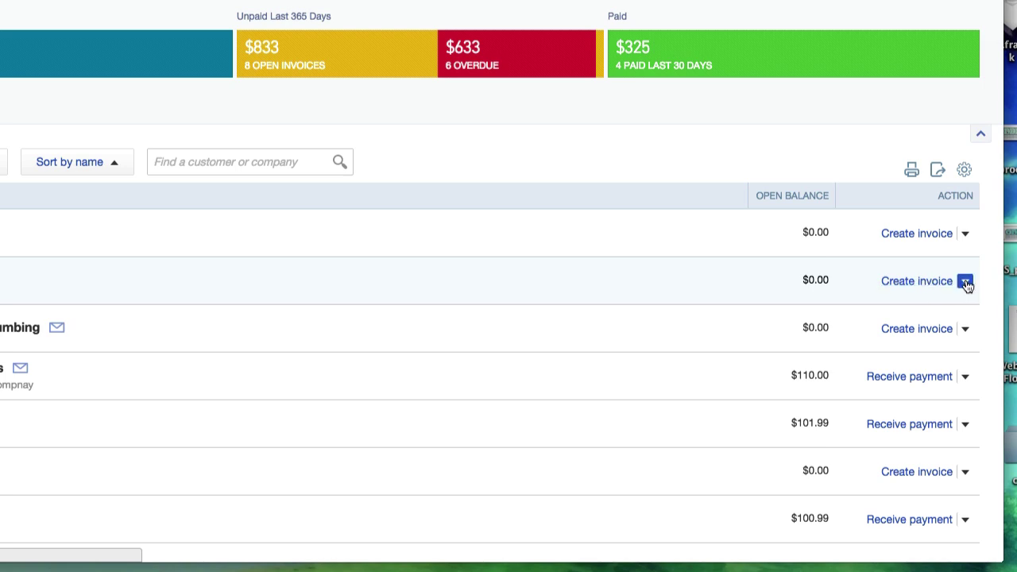
- Create sales receipt #63 for the customer with a 12 piece tool set line dated 01/27/2015
click(966, 282)
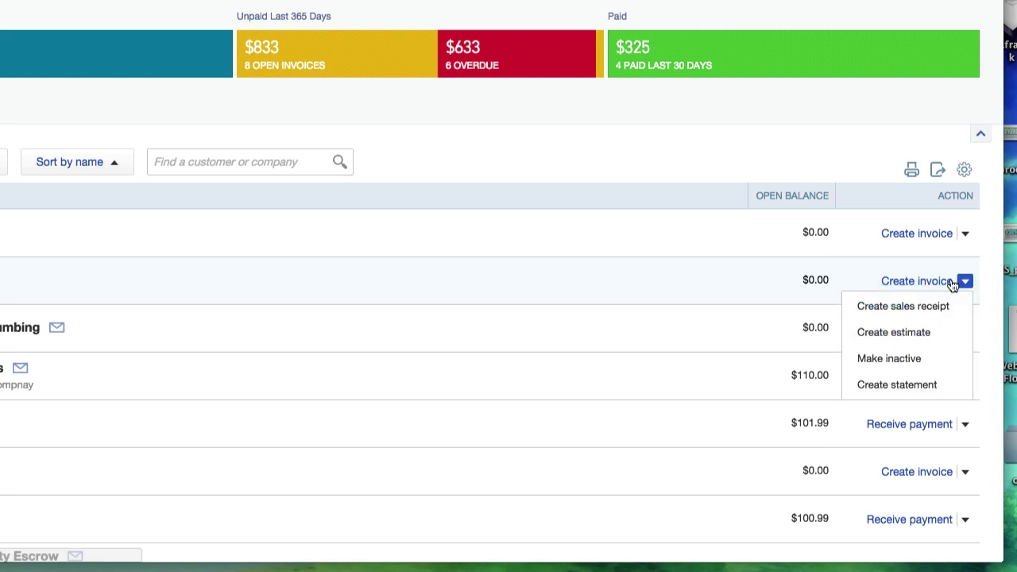
click(890, 314)
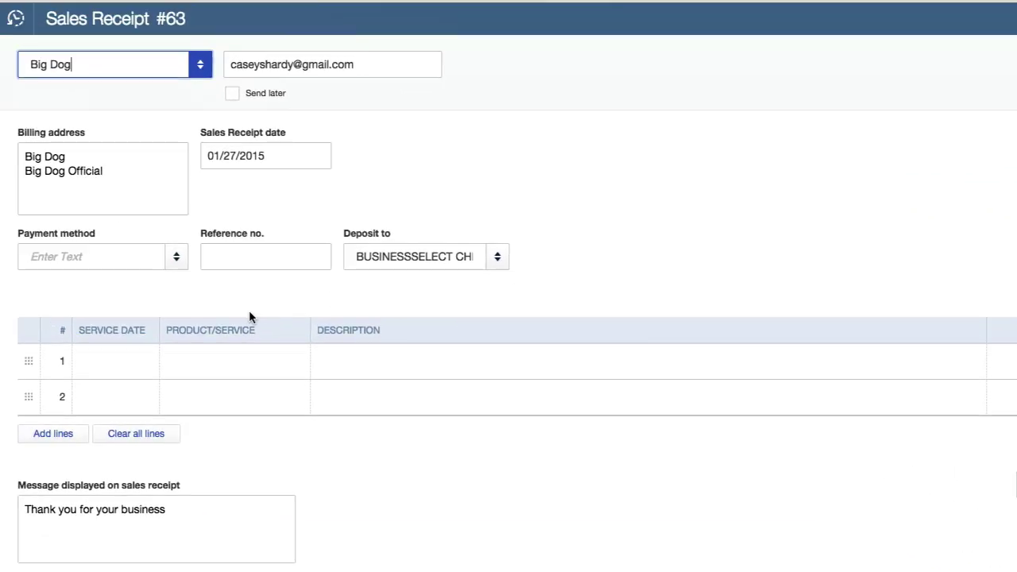
click(109, 365)
click(143, 362)
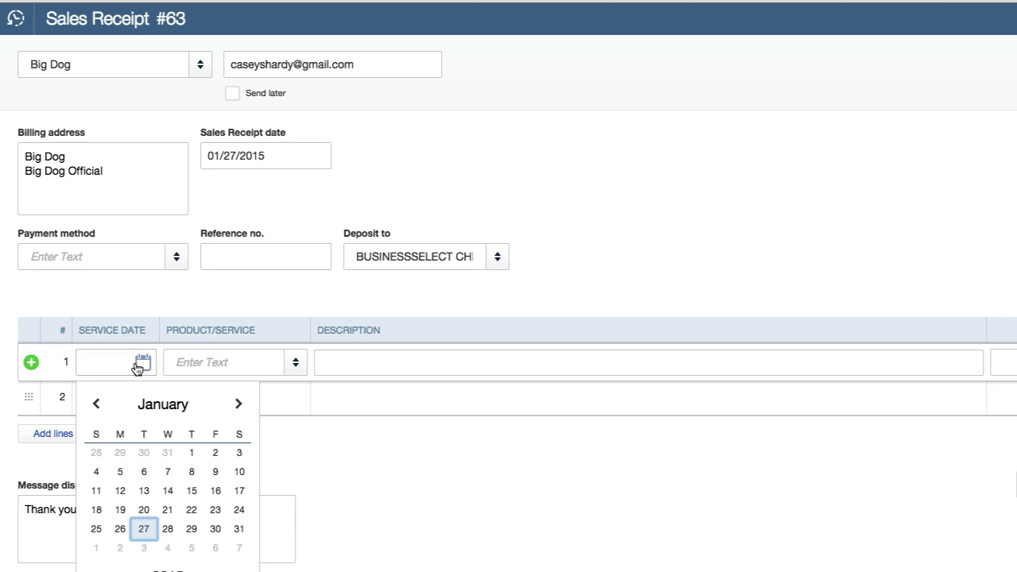
click(142, 530)
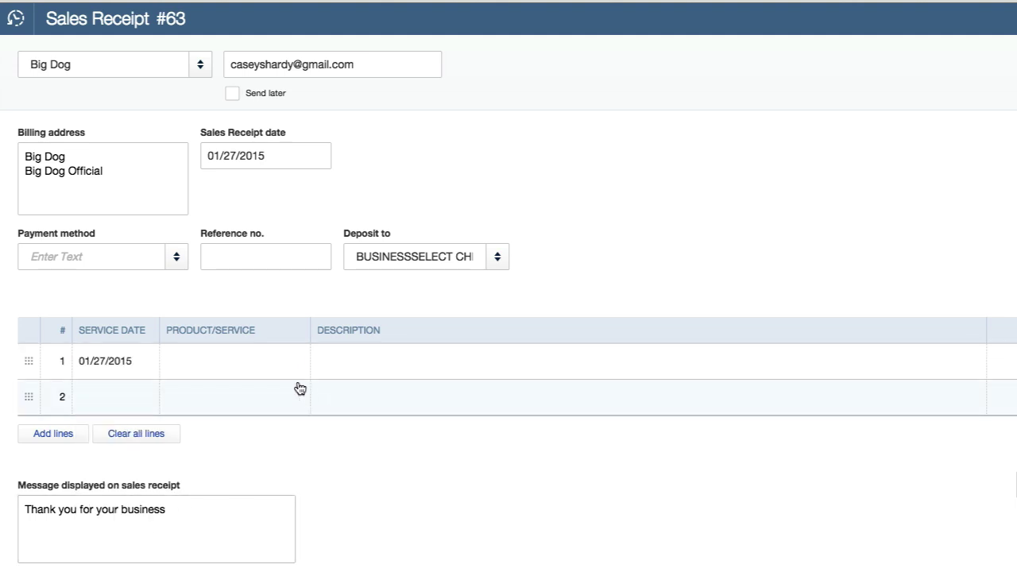
click(276, 360)
click(295, 362)
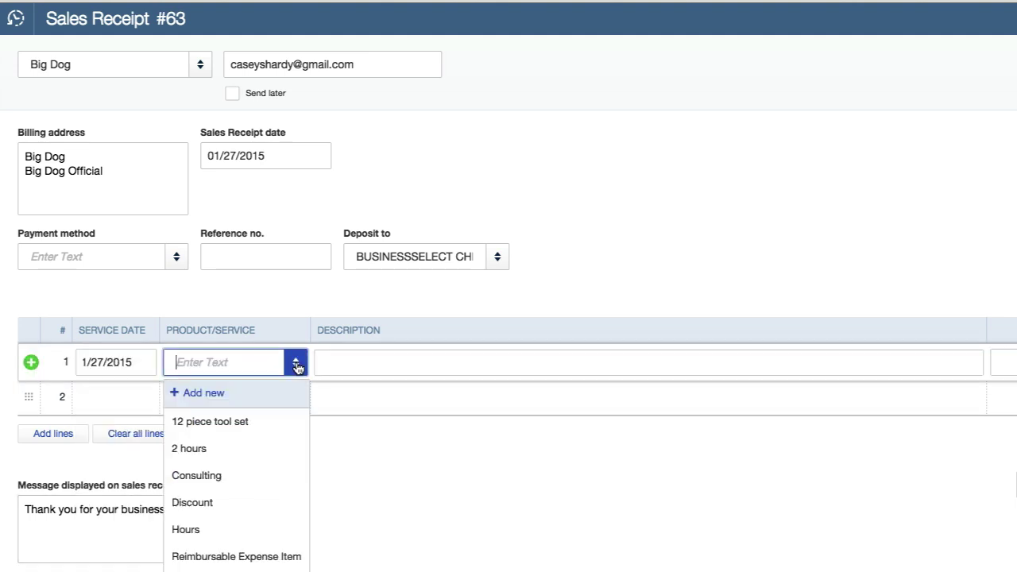
click(206, 423)
click(593, 488)
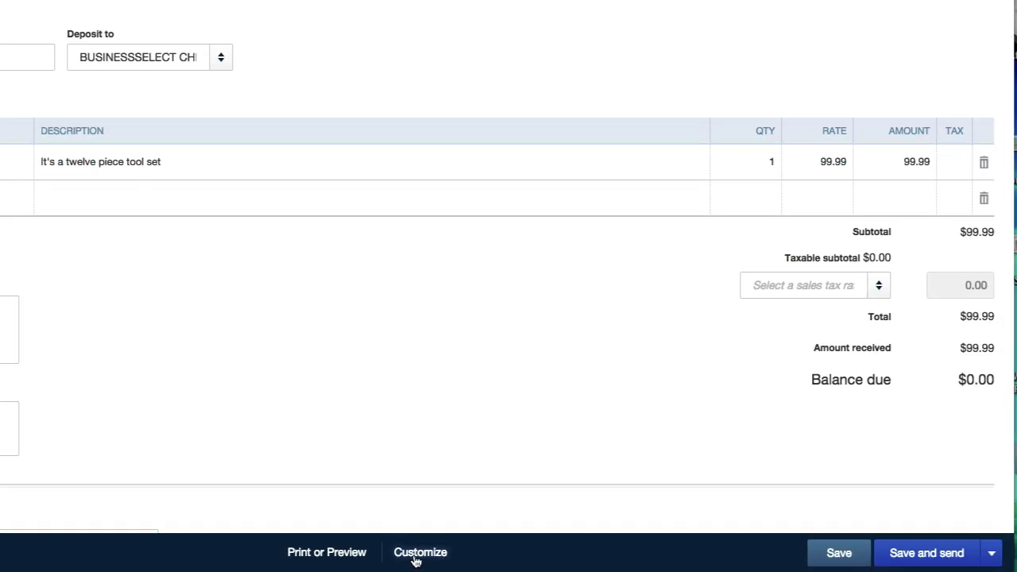
- Apply the Airy 1 style to sales receipt #63 and save it
click(417, 555)
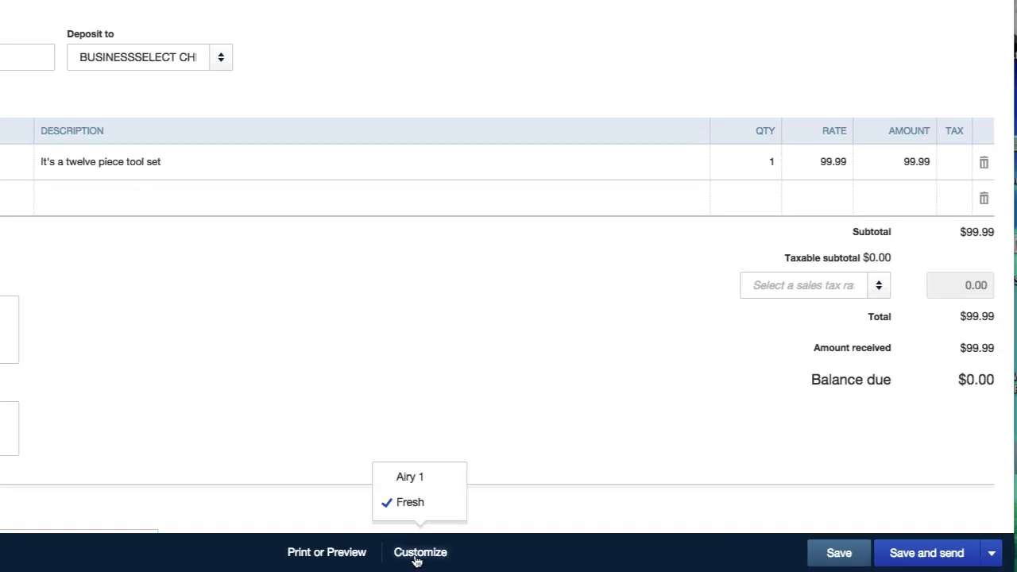
click(422, 481)
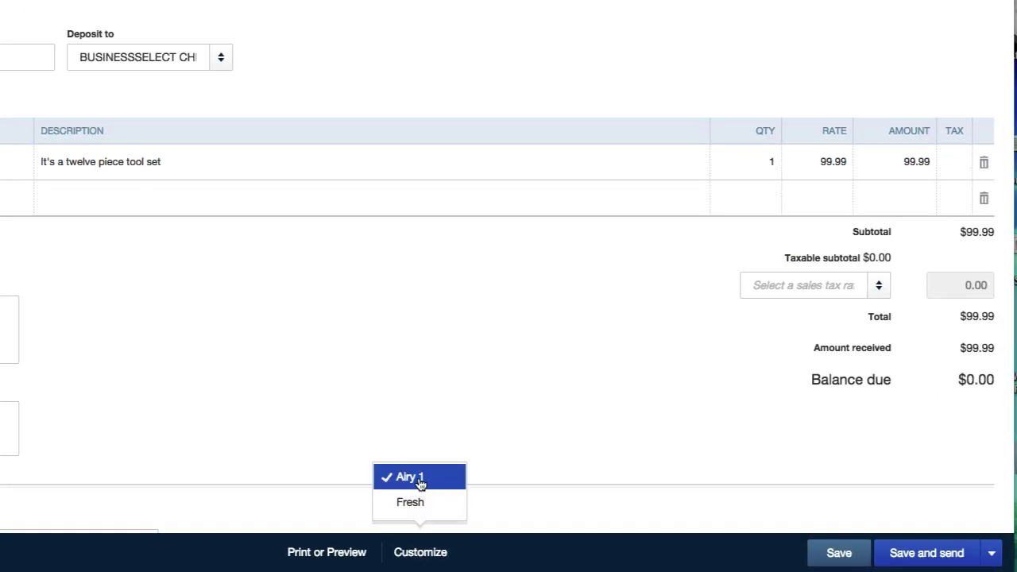
click(416, 414)
click(835, 553)
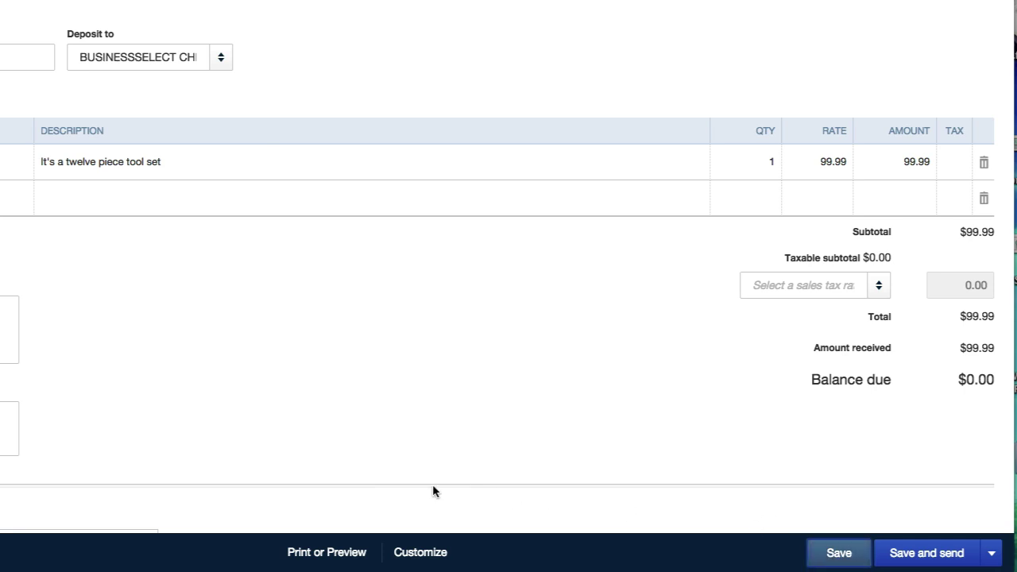
- Review the receipt's print preview, then close it
click(293, 557)
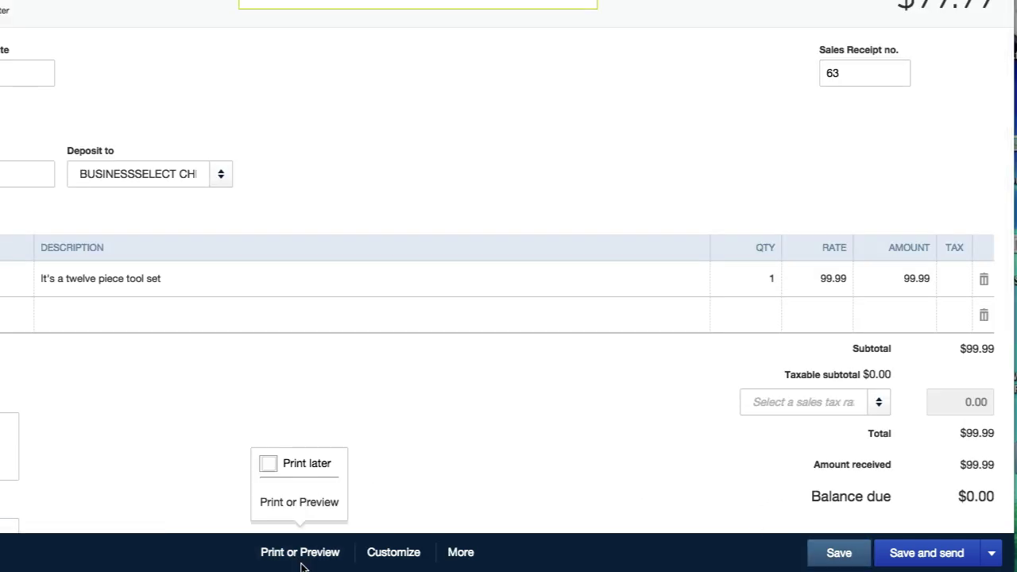
click(303, 511)
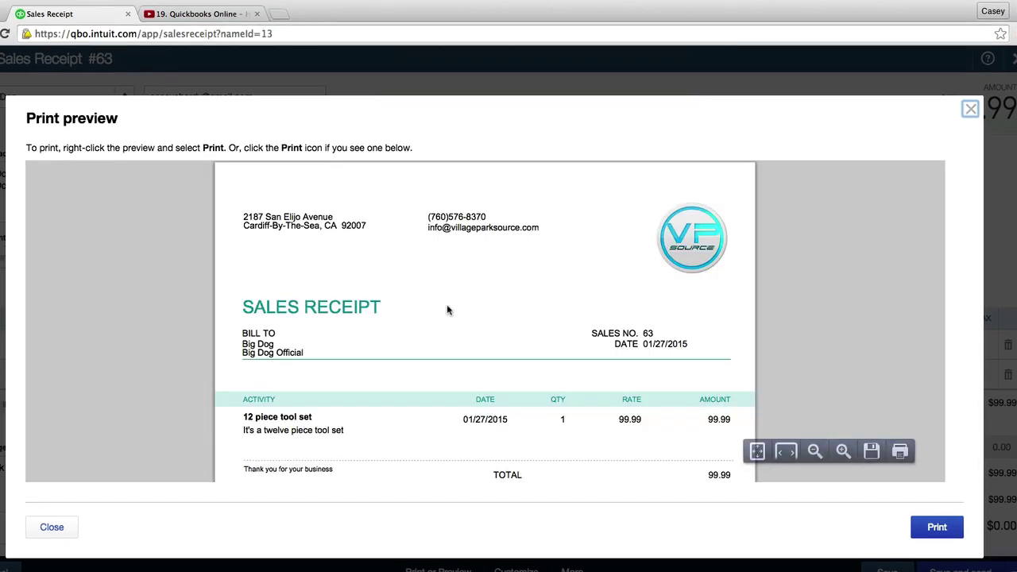
scroll(443, 302, down, 5)
scroll(443, 302, up, 5)
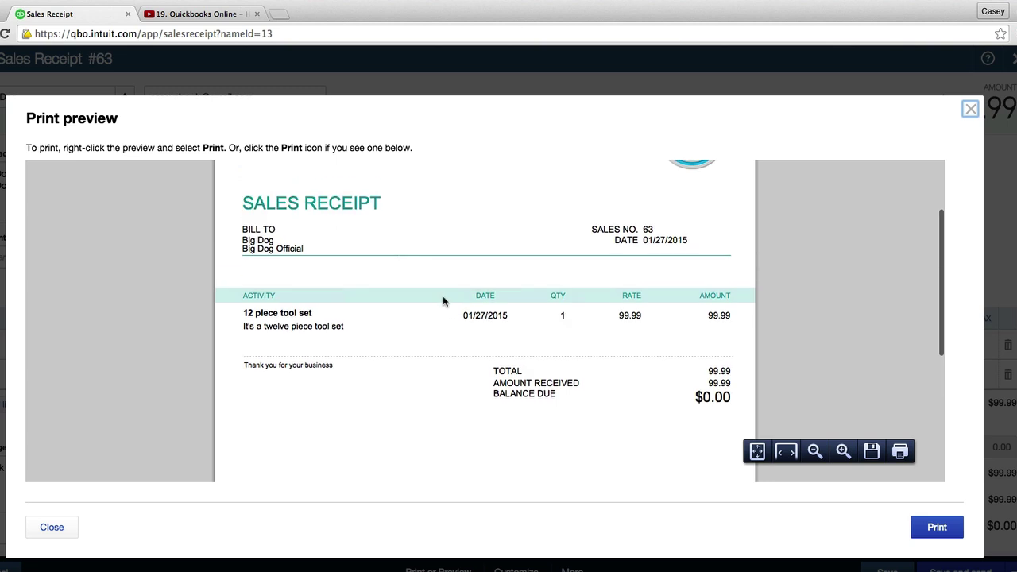
scroll(443, 301, down, 4)
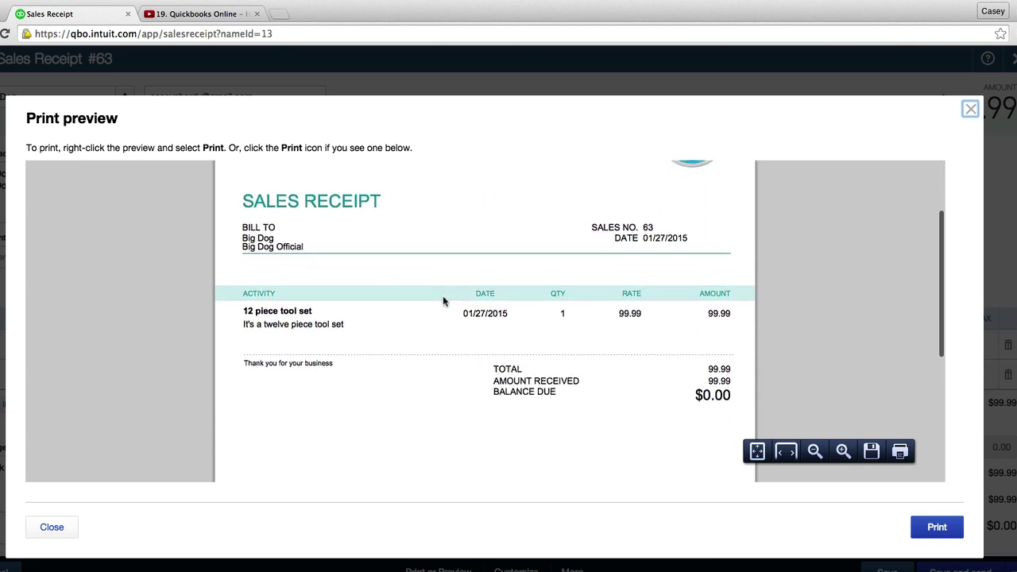
scroll(442, 301, up, 4)
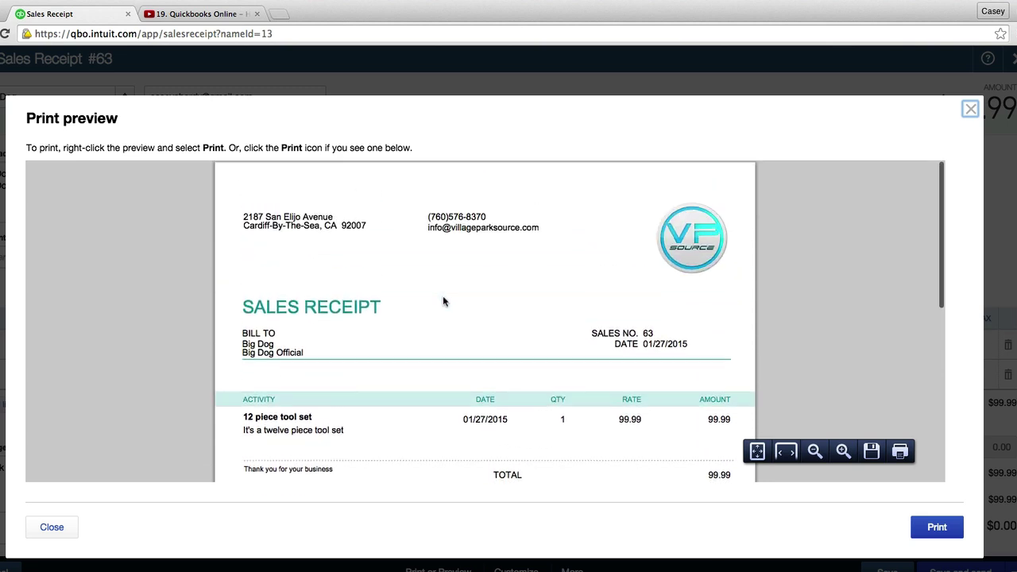
click(970, 112)
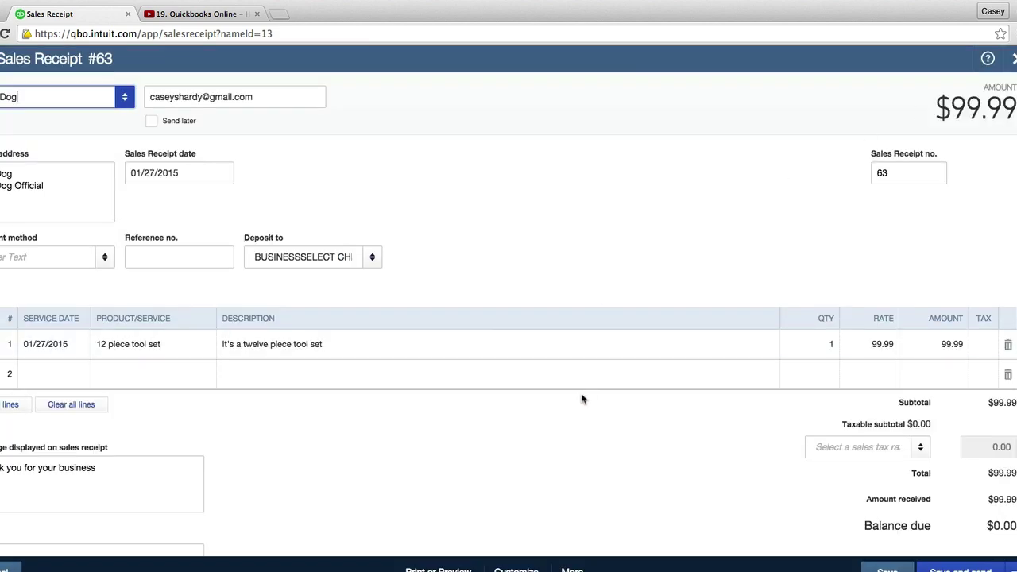